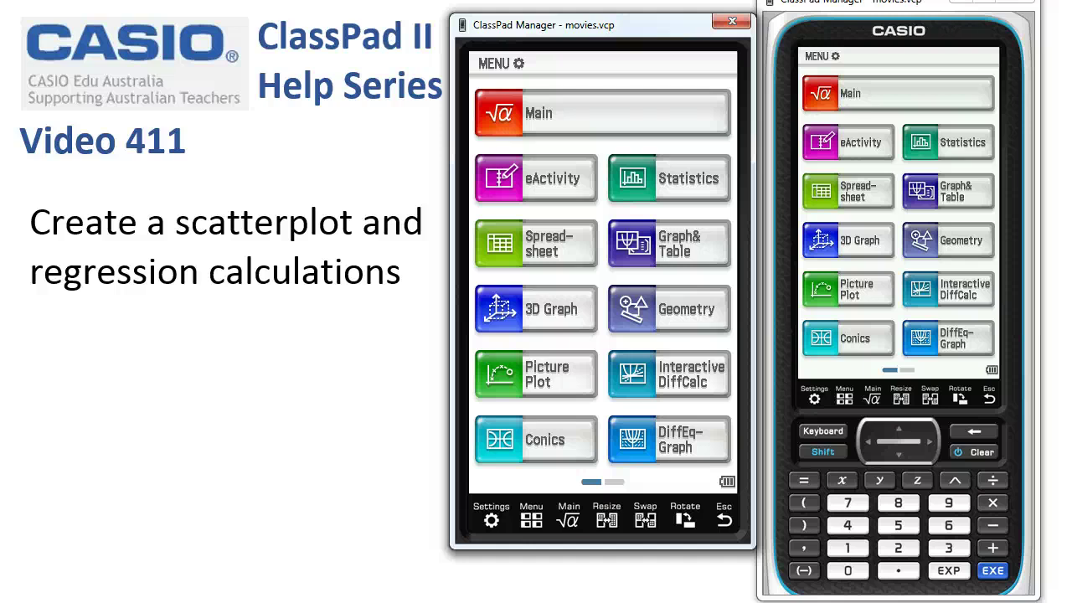
Step: Launch the Statistics application, which shows the ten paired values in list1 and list2
click(652, 189)
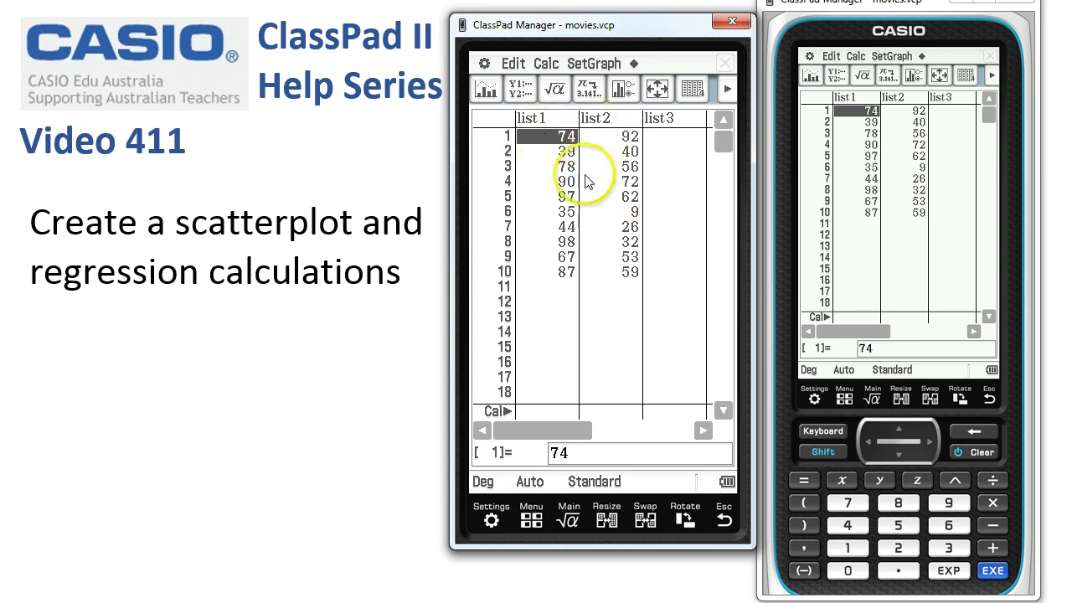
Step: Select the empty row 11 of list2 and go to the SetGraph settings
click(610, 289)
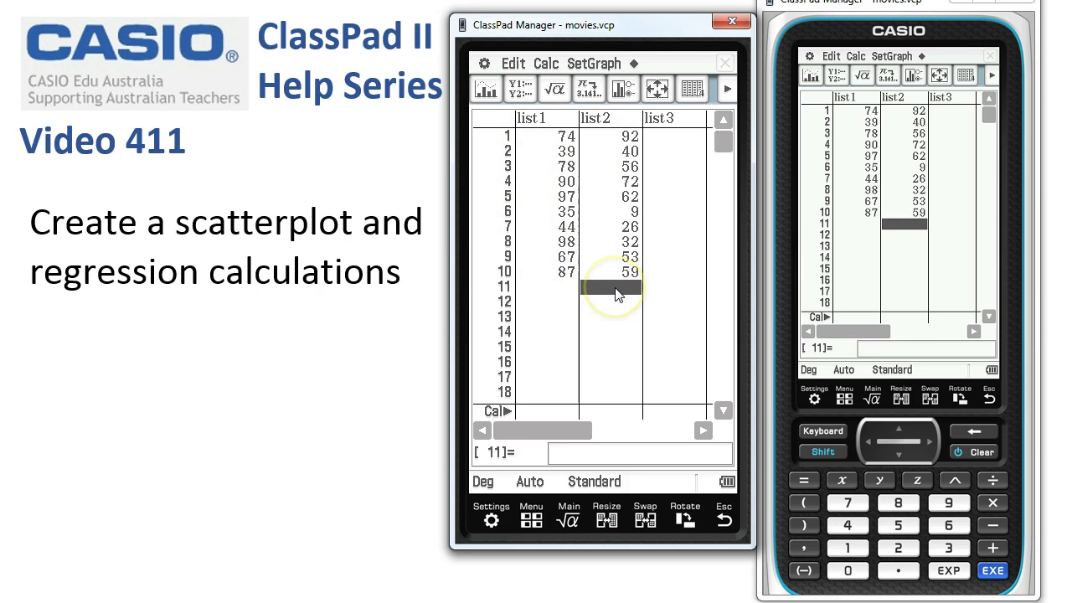
click(597, 66)
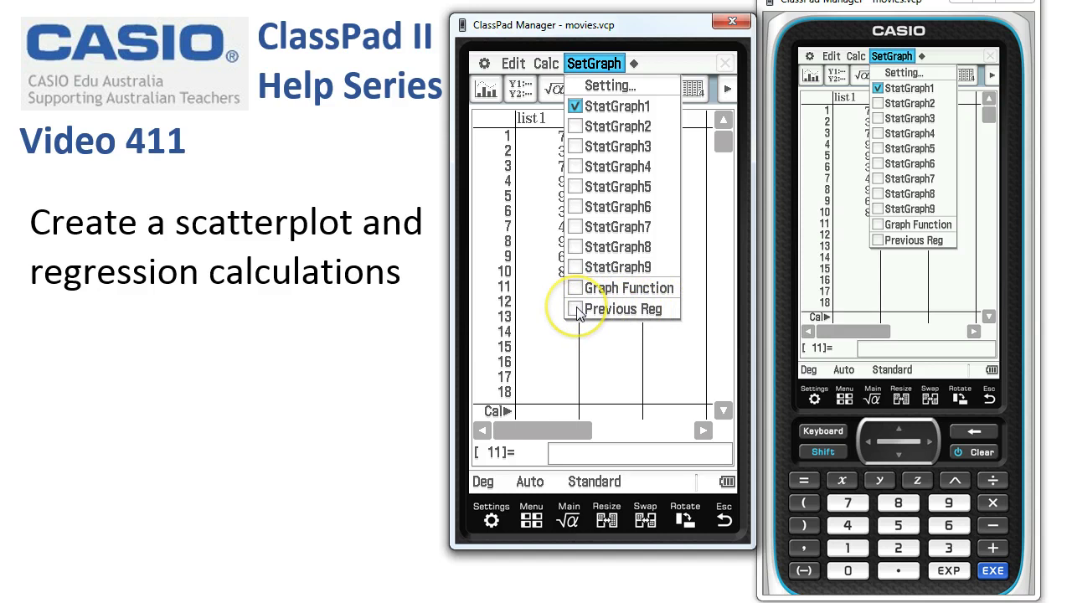
click(624, 92)
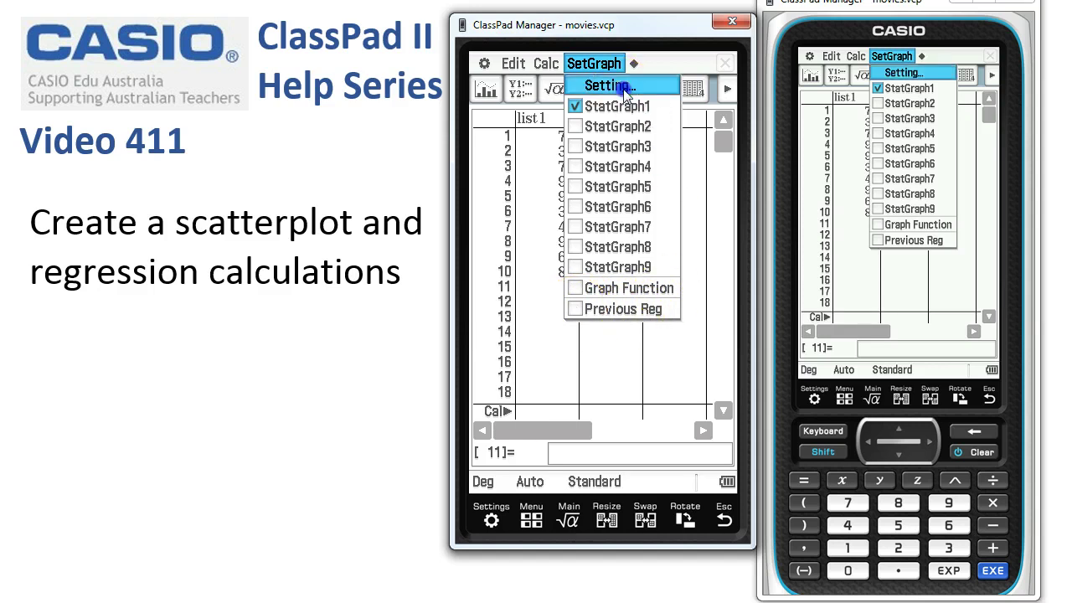
Step: Make StatGraph1 a Scatter plot of list1 vs list2 with square marks, then draw it
click(624, 92)
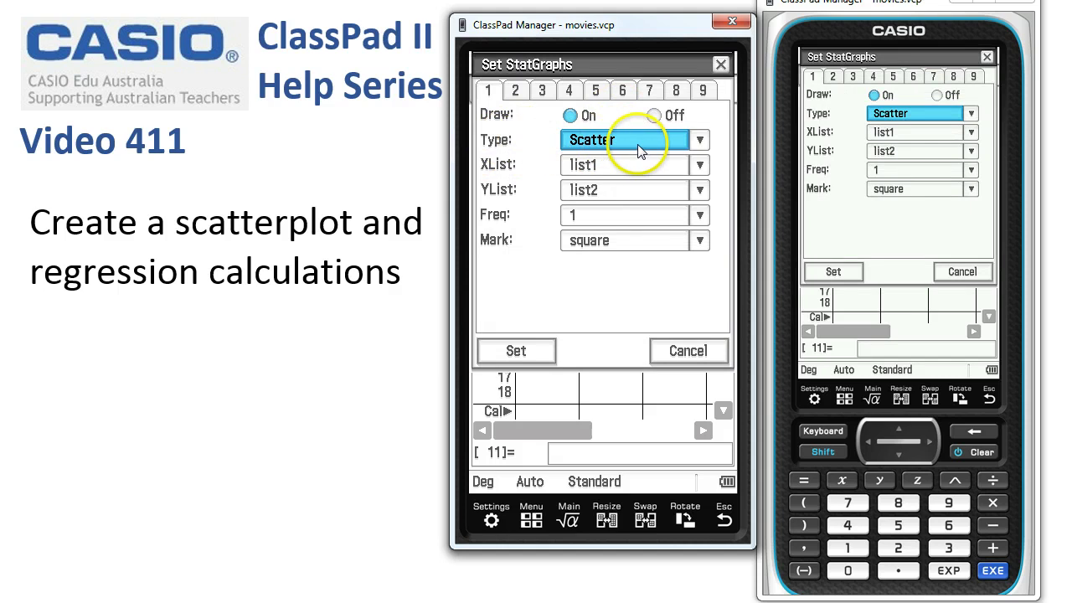
click(700, 140)
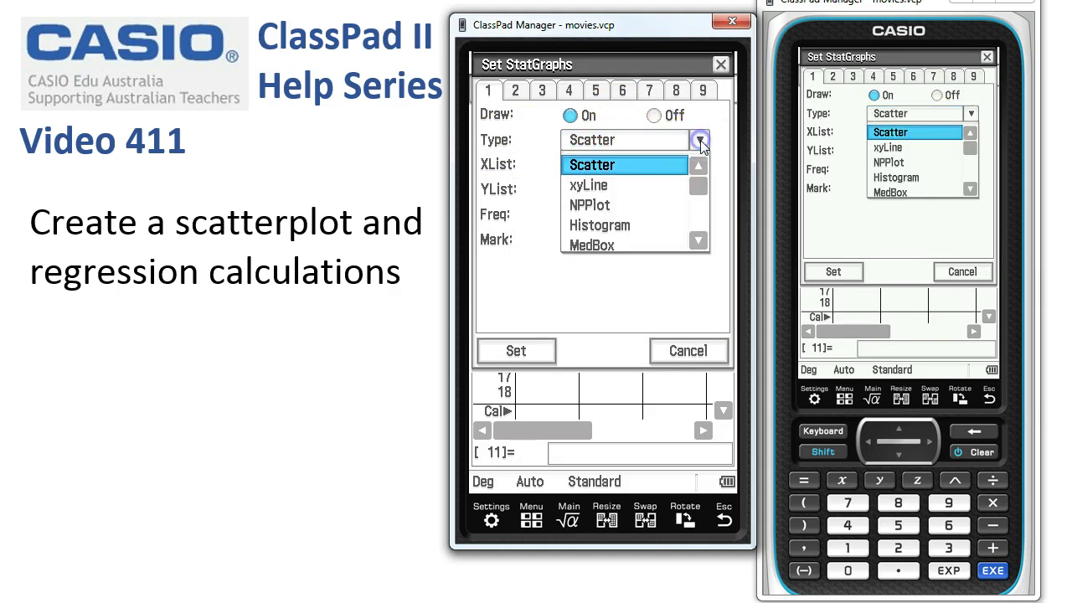
click(595, 166)
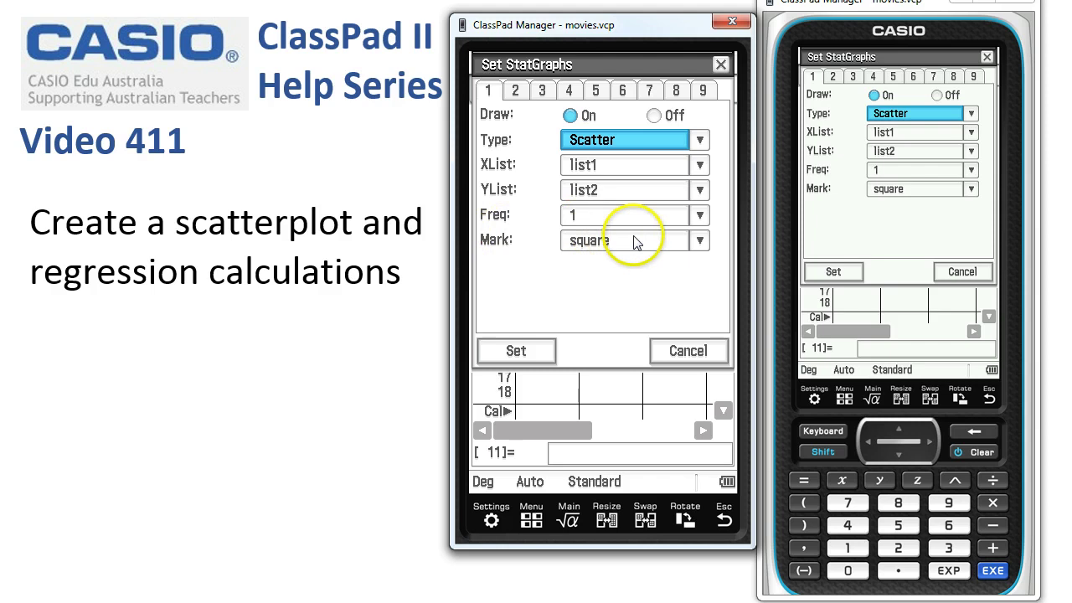
click(701, 242)
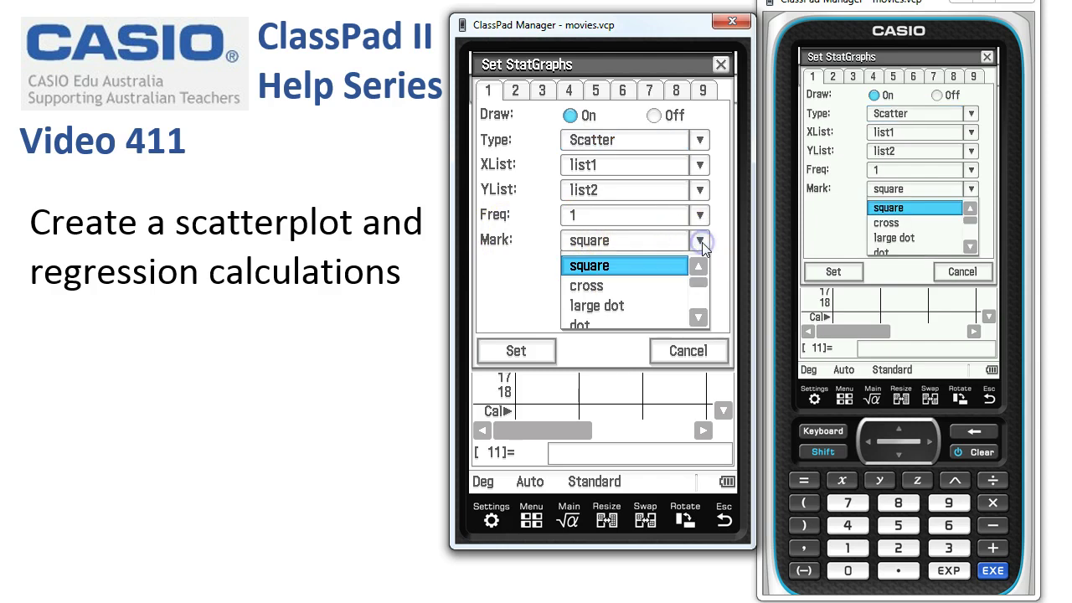
click(591, 267)
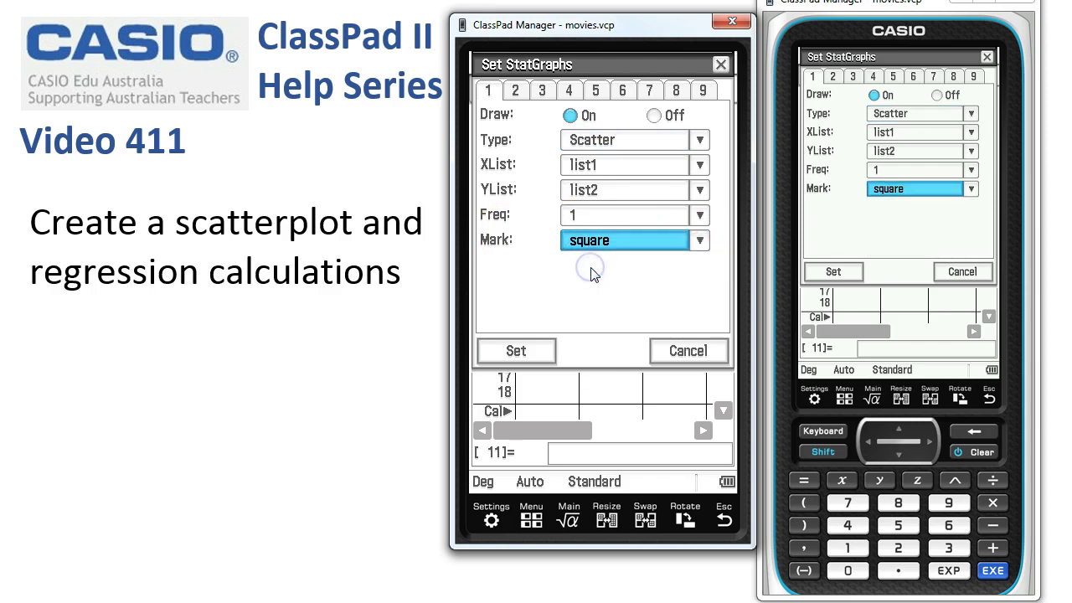
click(516, 351)
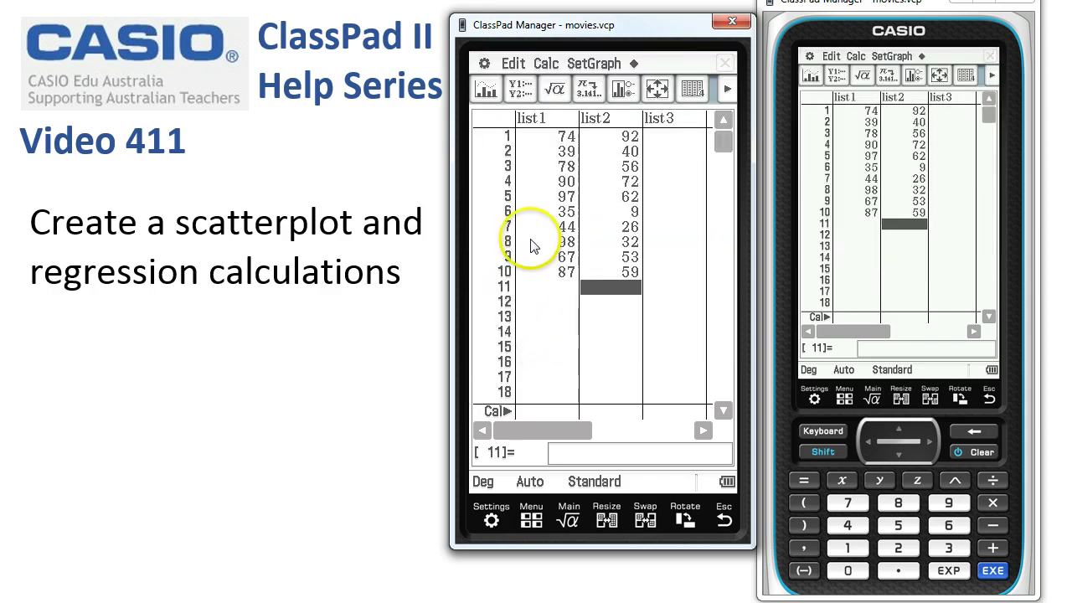
click(490, 95)
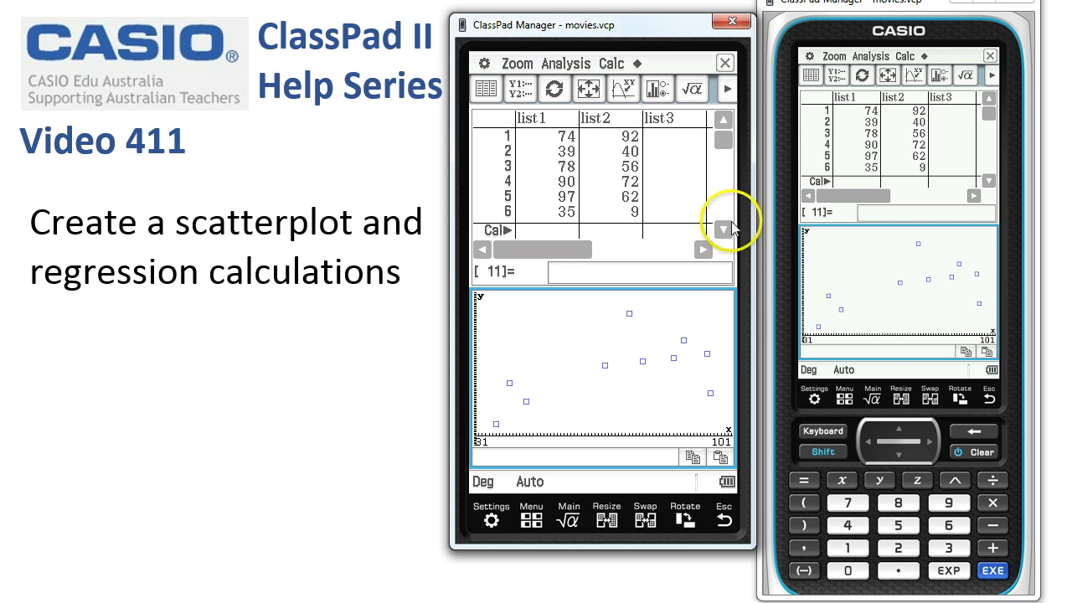
Step: Trace the scatterplot from the first point (74, 92) and enlarge the graph to full screen
click(624, 88)
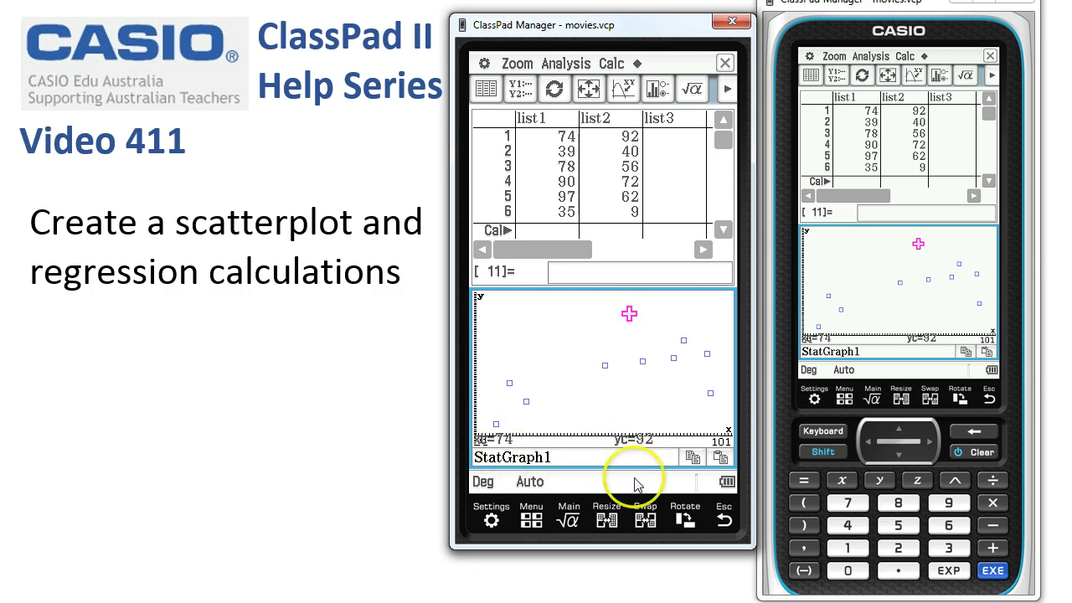
click(607, 518)
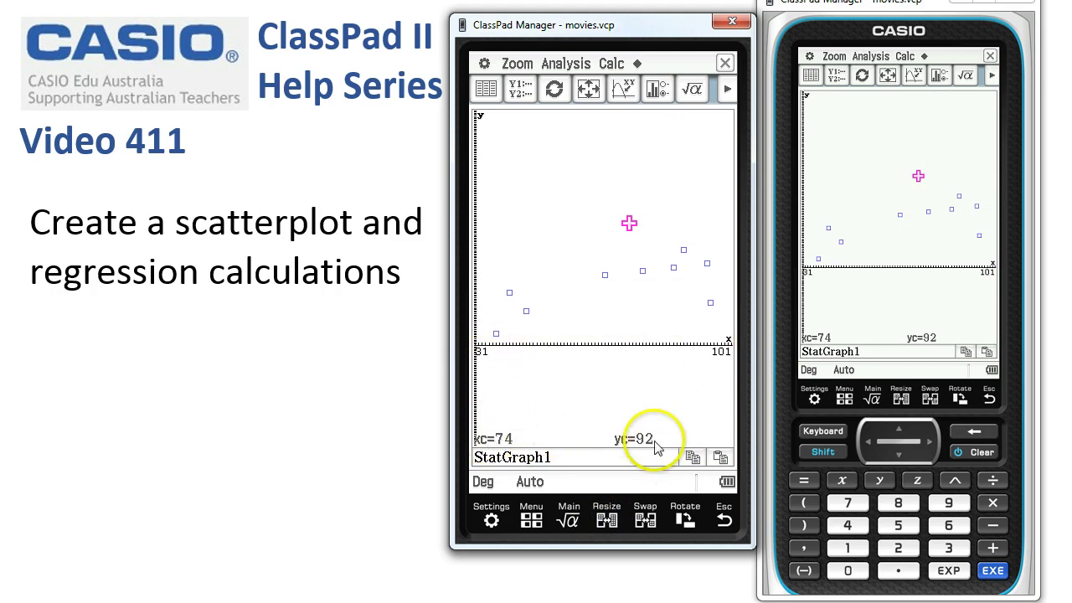
Step: Step the trace right and back across the data points, ending on (39, 40)
click(932, 440)
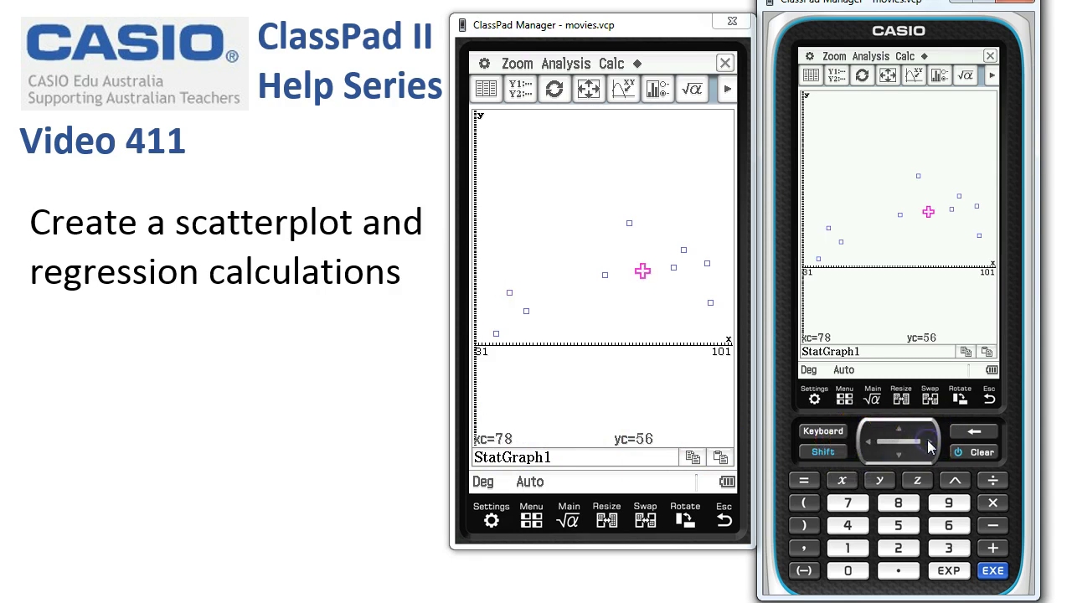
click(927, 440)
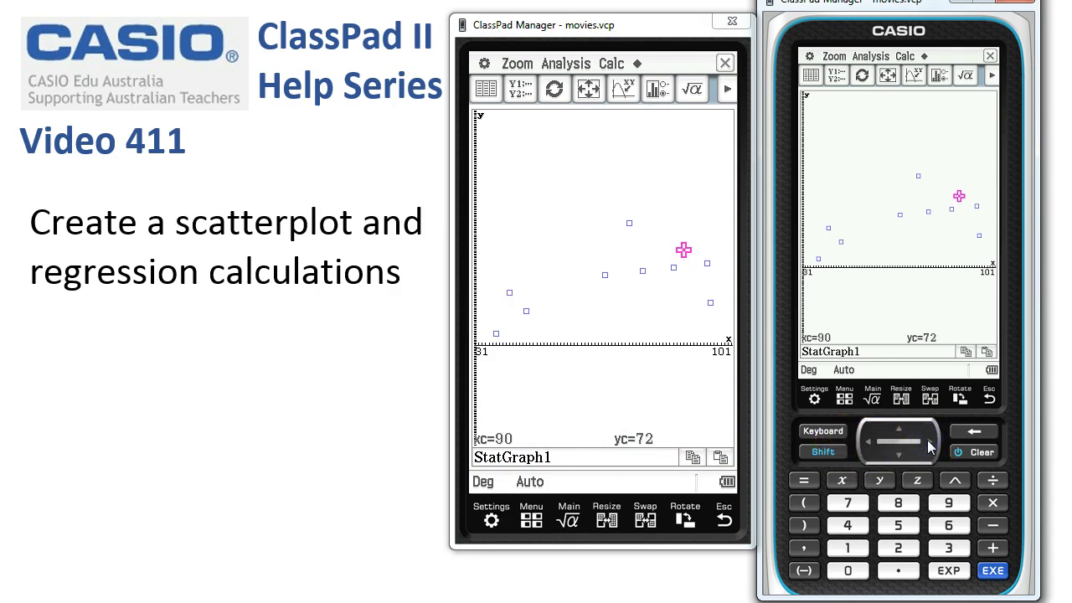
click(928, 440)
click(868, 447)
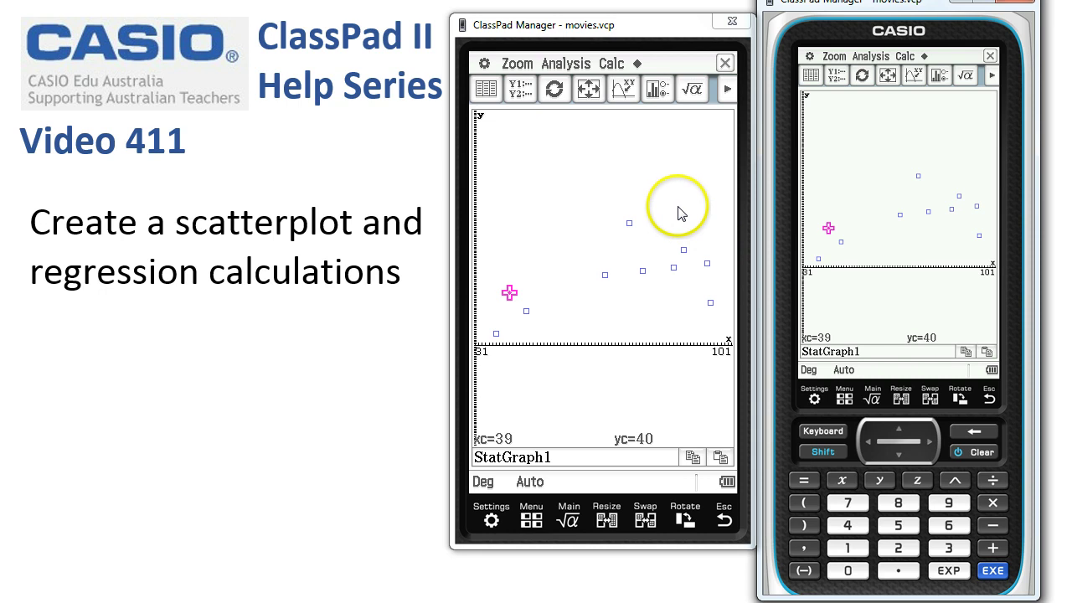
click(614, 64)
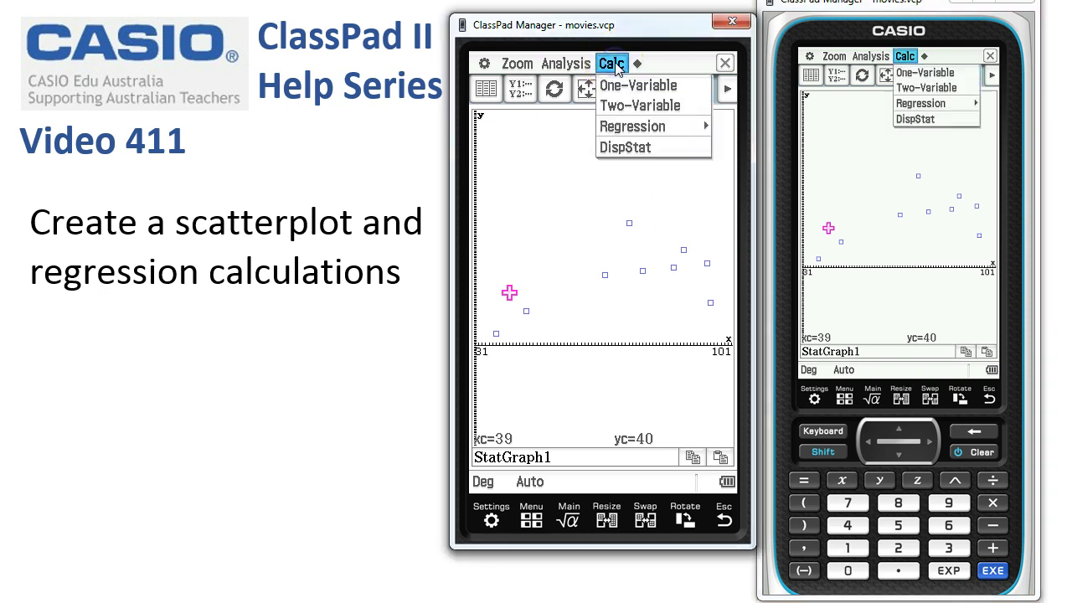
Step: Choose Linear Reg with XList list1 and YList list2, then run the calculation
click(635, 127)
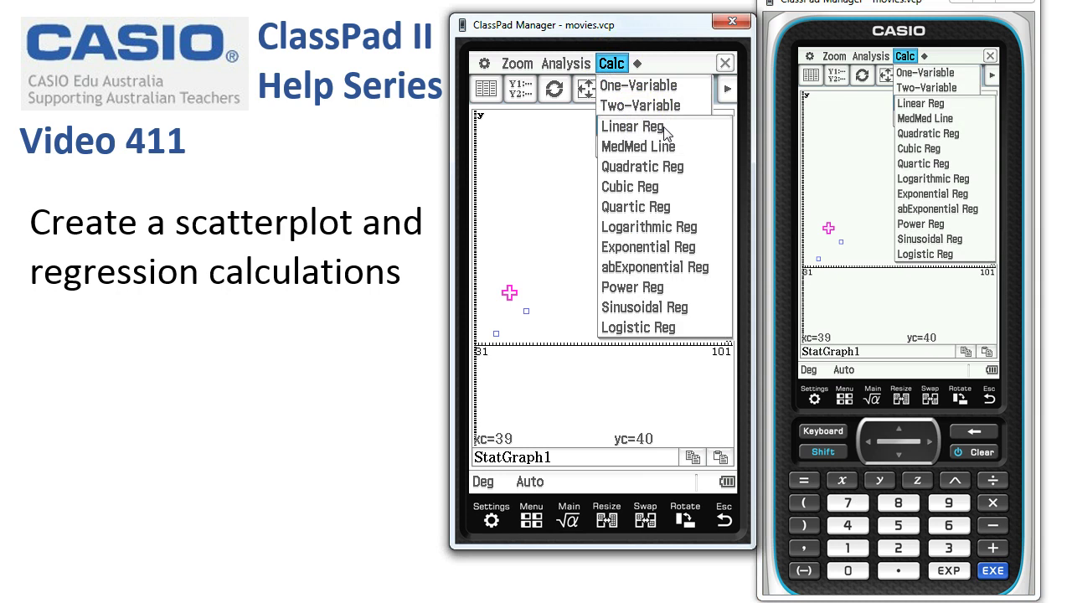
click(664, 127)
mouse_move(664, 127)
mouse_down()
mouse_move(646, 309)
mouse_move(650, 133)
mouse_up()
click(624, 116)
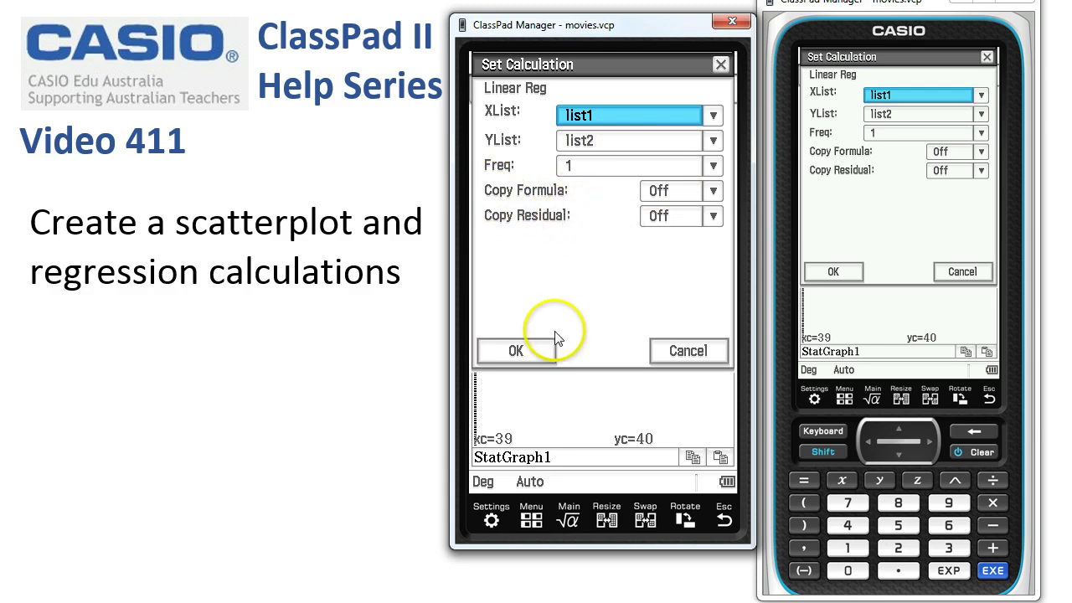
click(535, 352)
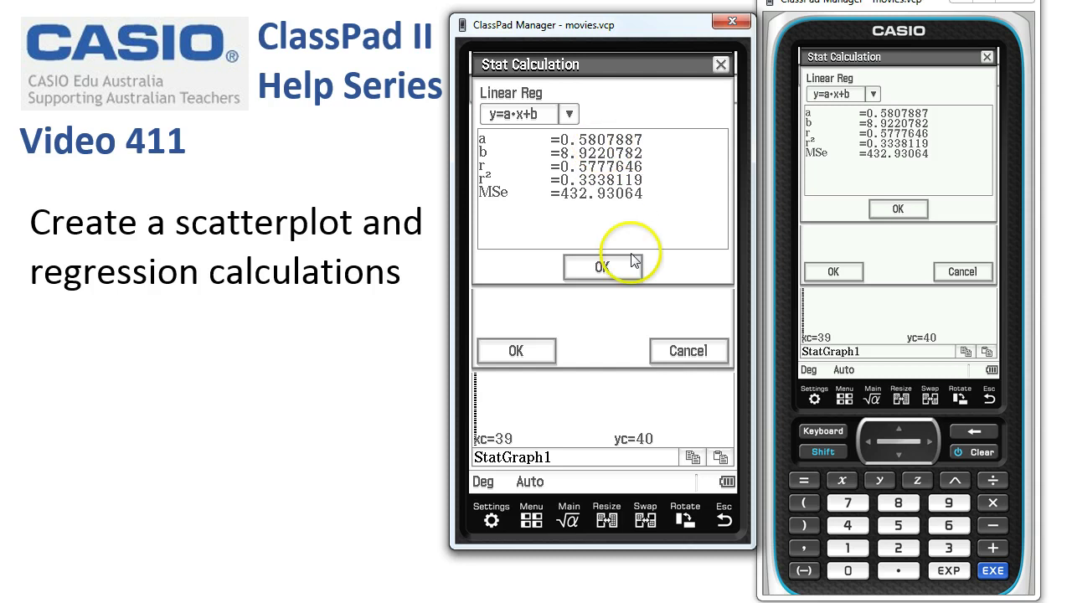
Step: Accept the results (a=0.5807887, b=8.9220782) to draw the regression line over the points
click(598, 274)
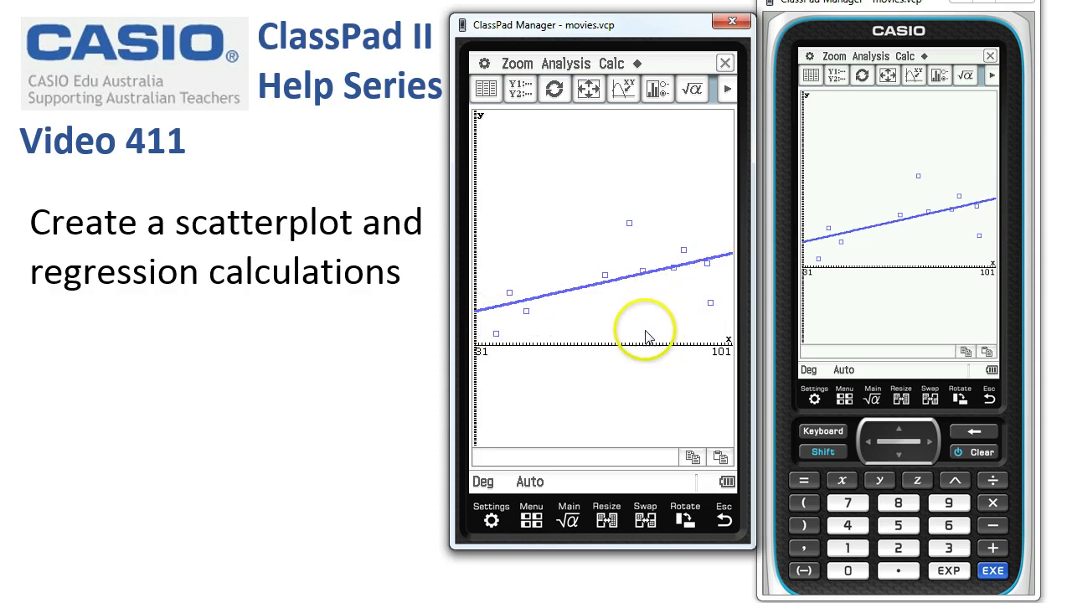
Step: Trace rightward along the regression line with its equation shown, then enter x-value 80
click(625, 92)
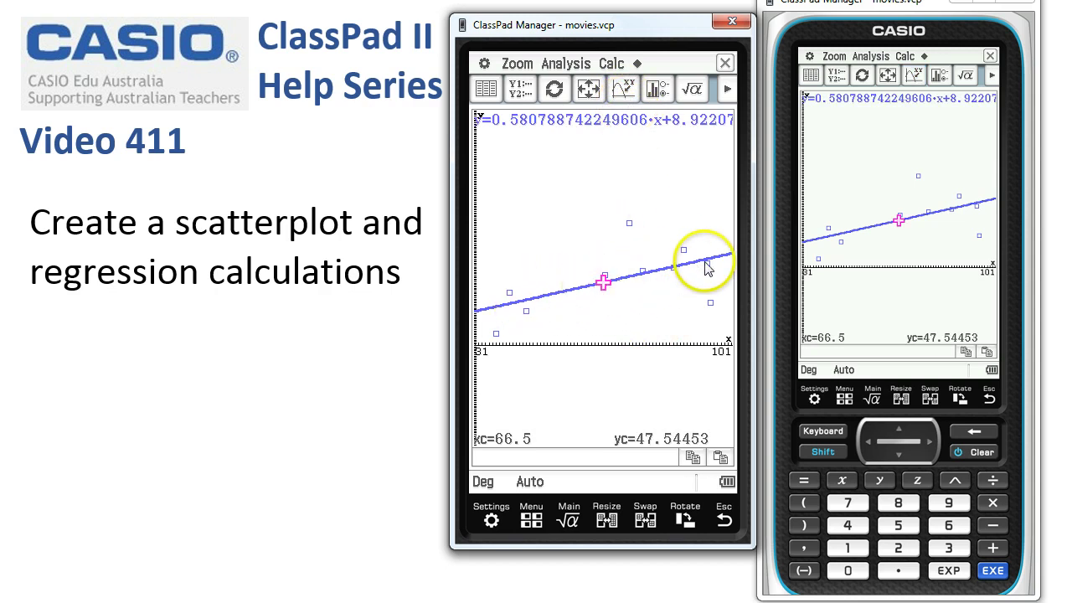
click(930, 441)
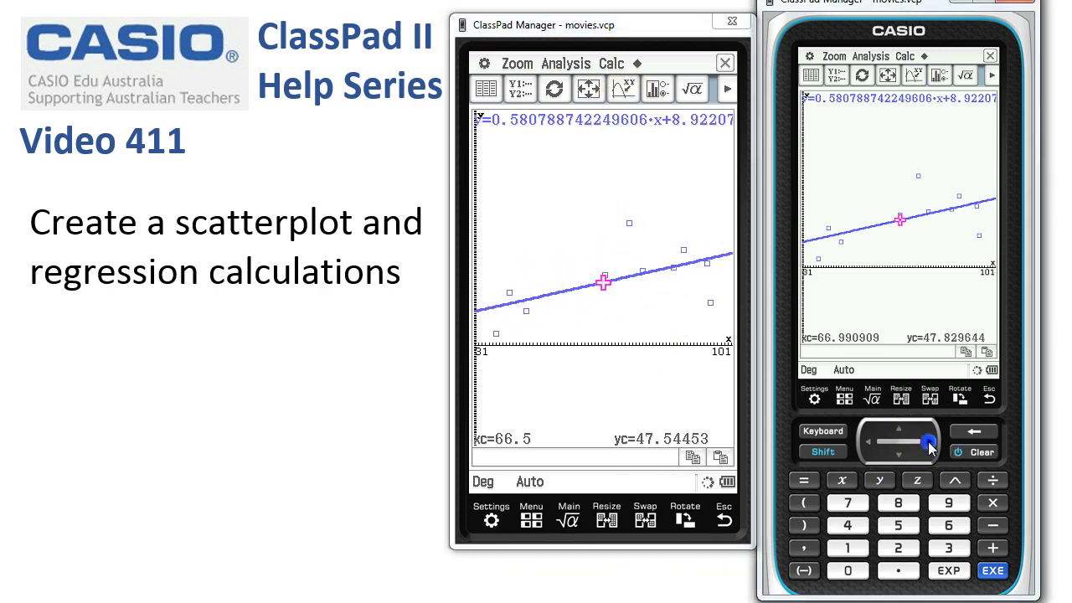
click(928, 442)
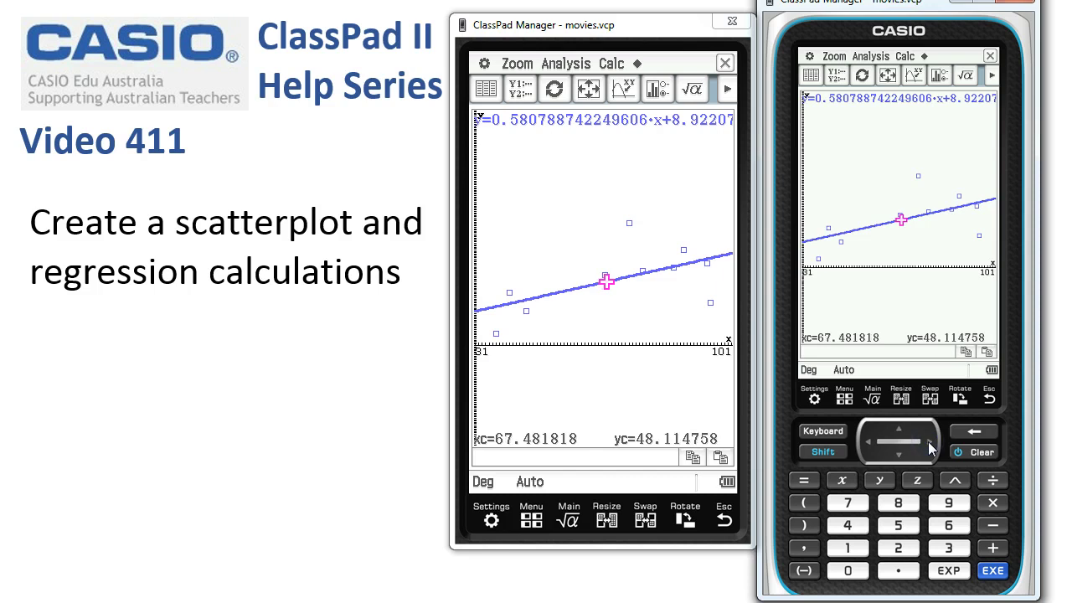
click(928, 441)
click(928, 441)
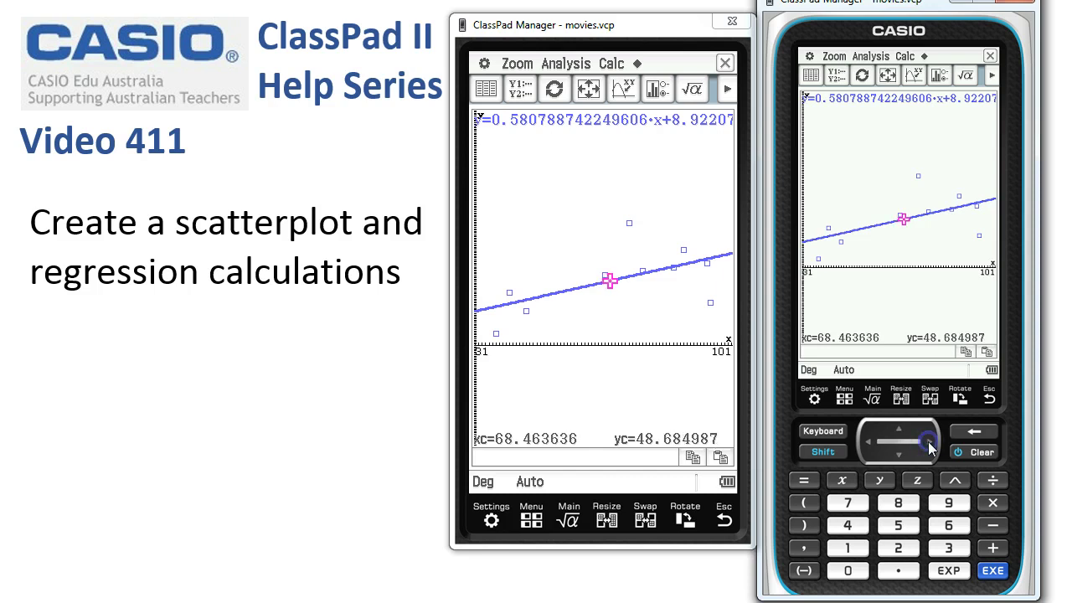
click(928, 441)
click(928, 441)
click(928, 442)
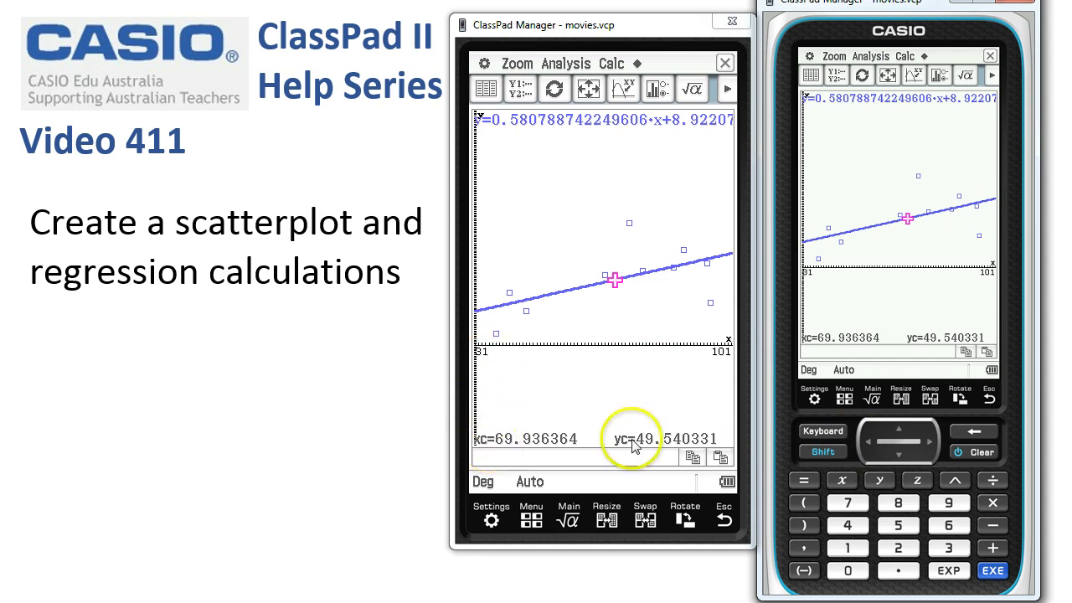
click(900, 504)
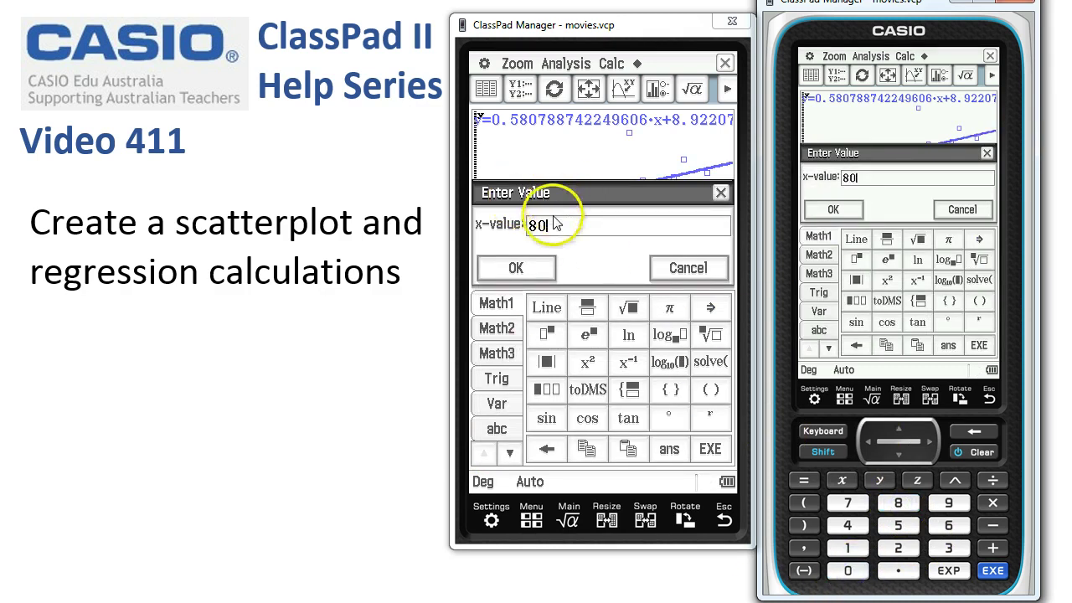
Step: Confirm x=80 so the trace shows the predicted yc=55.385178
click(534, 275)
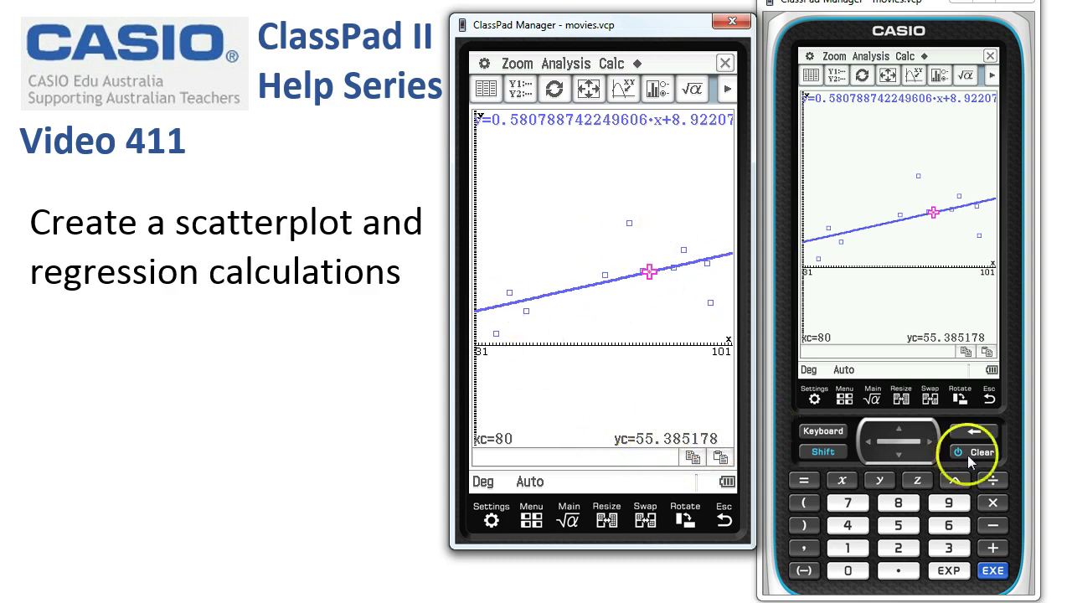
Step: Move the trace to xc=66.5 (yc=47.54453) and close the graph window
click(899, 425)
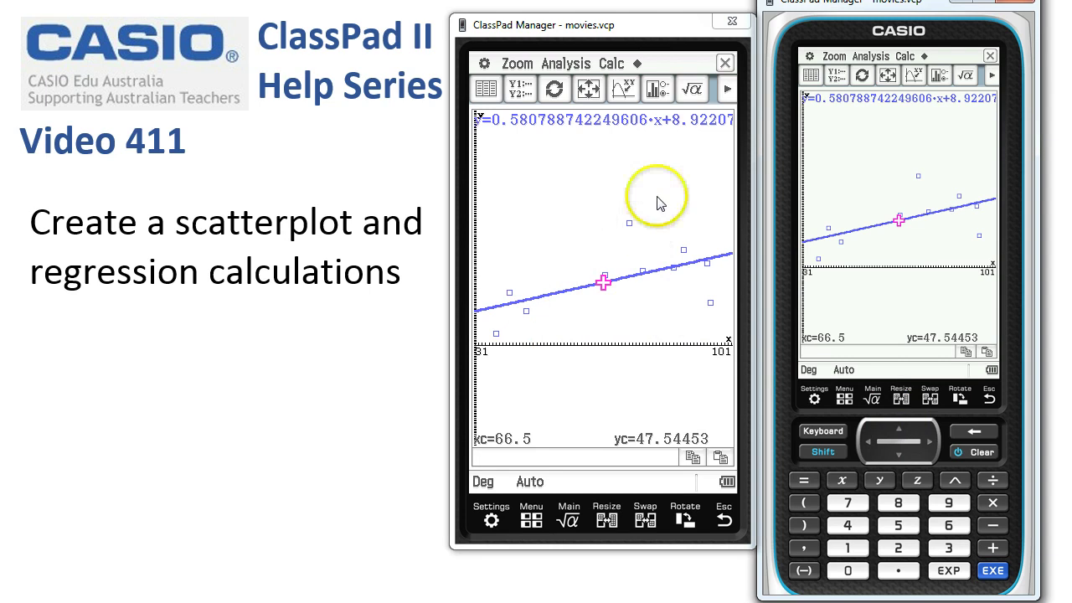
click(726, 65)
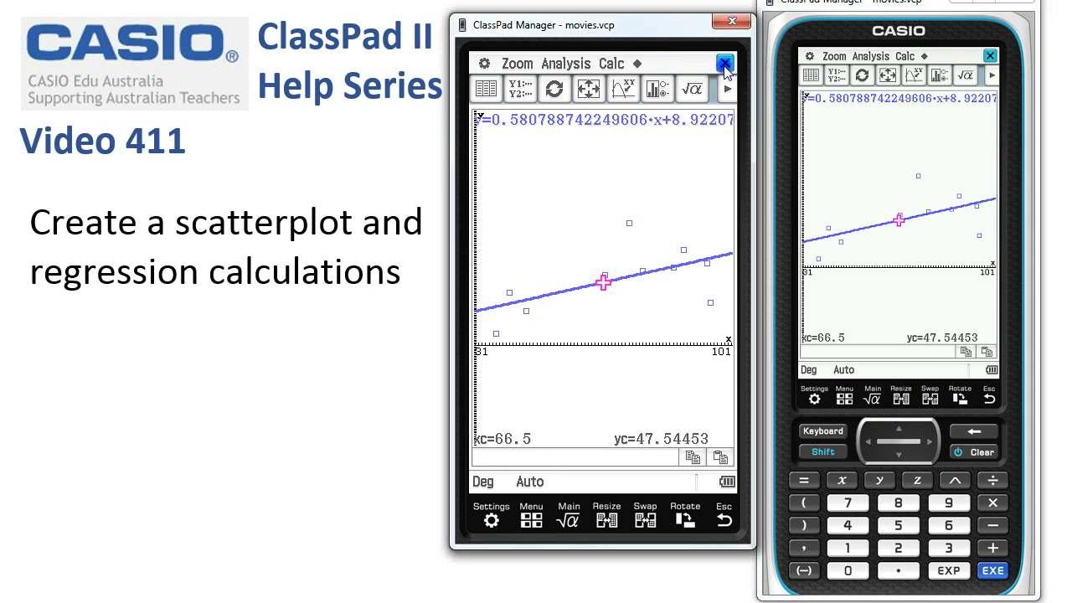